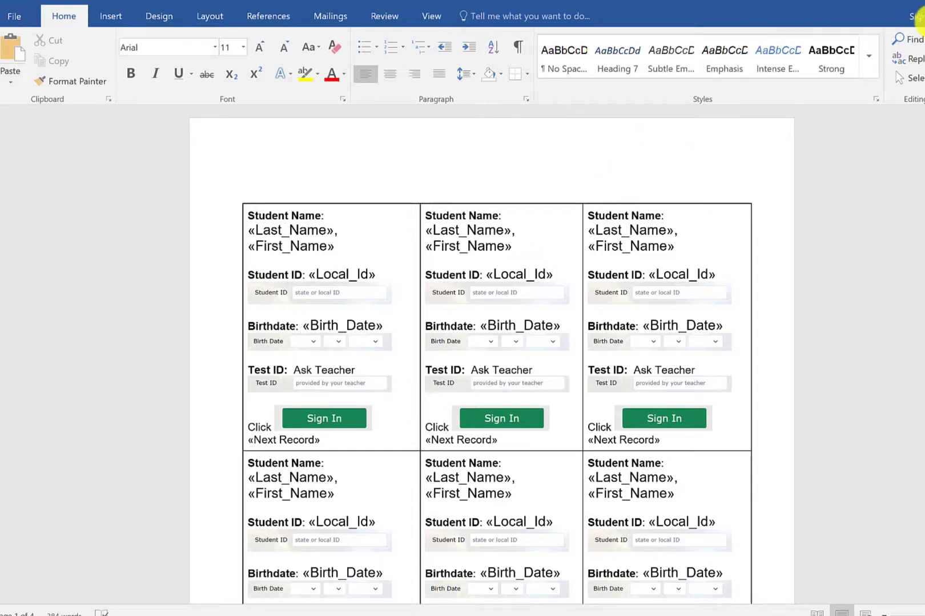
In DMAC Utilities in Chrome, export the first MATH 3 period 01 class roster as CSV.
left_click(917, 3)
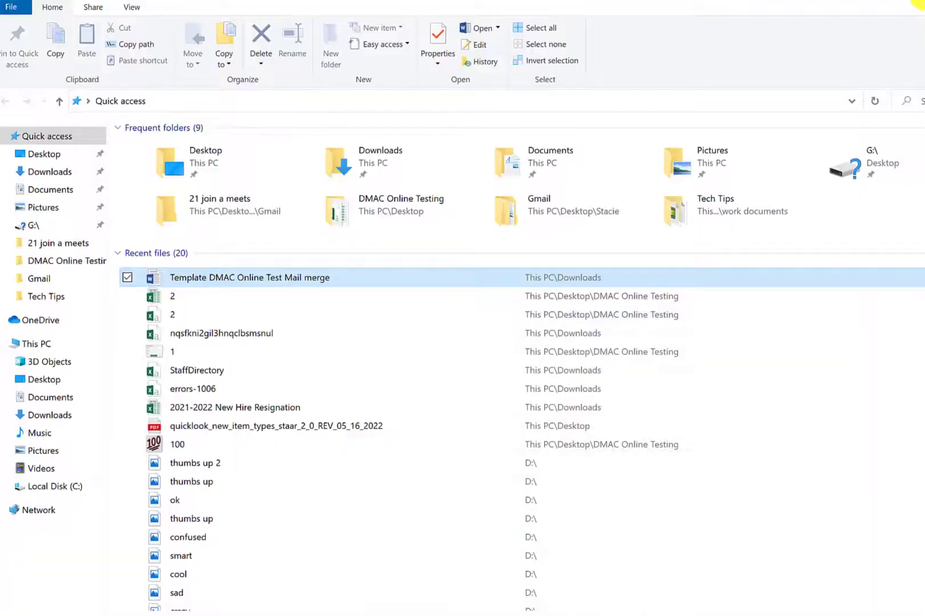
left_click(917, 2)
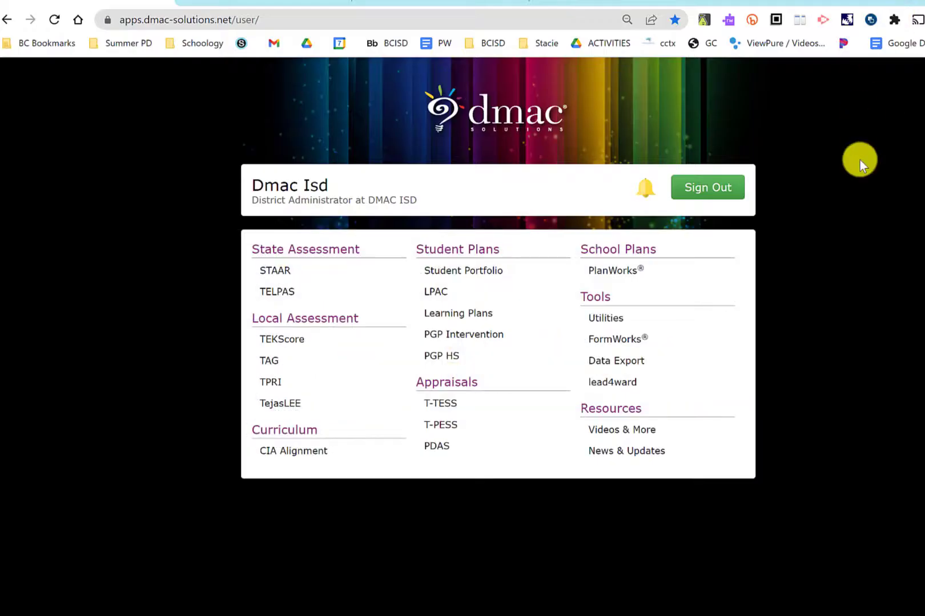
left_click(604, 321)
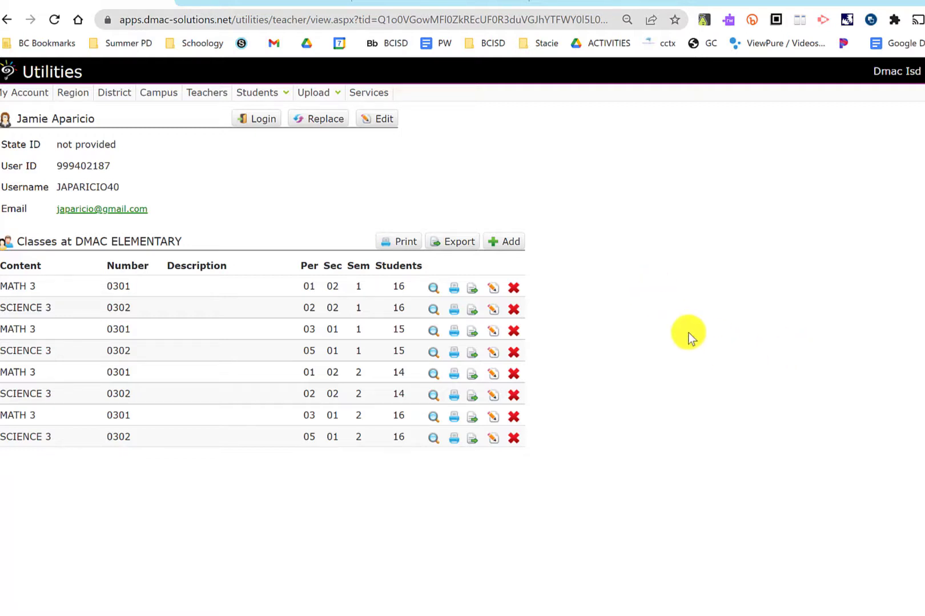
left_click(473, 290)
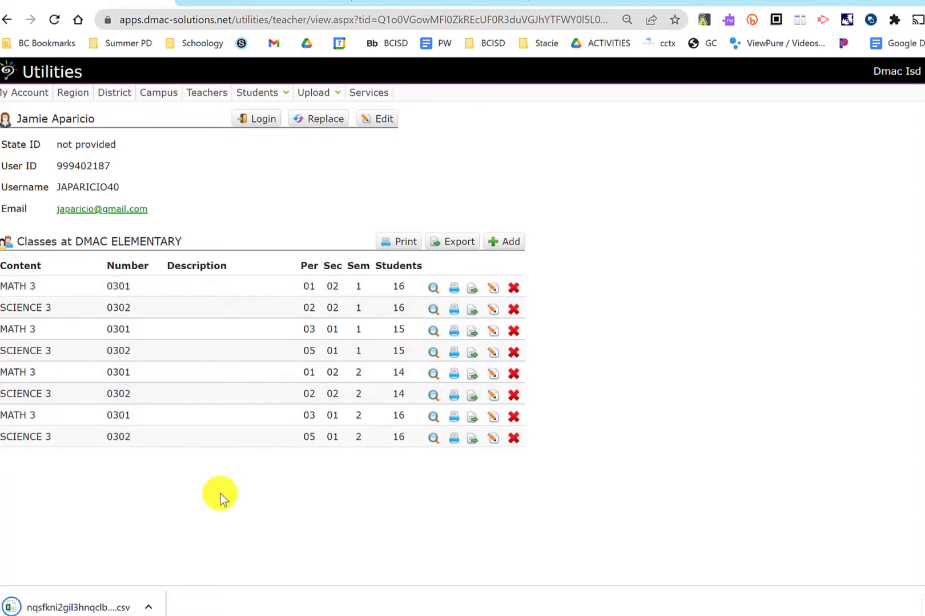
Open the downloaded roster CSV and delete rows 1–5 above the State Id headings.
left_click(72, 605)
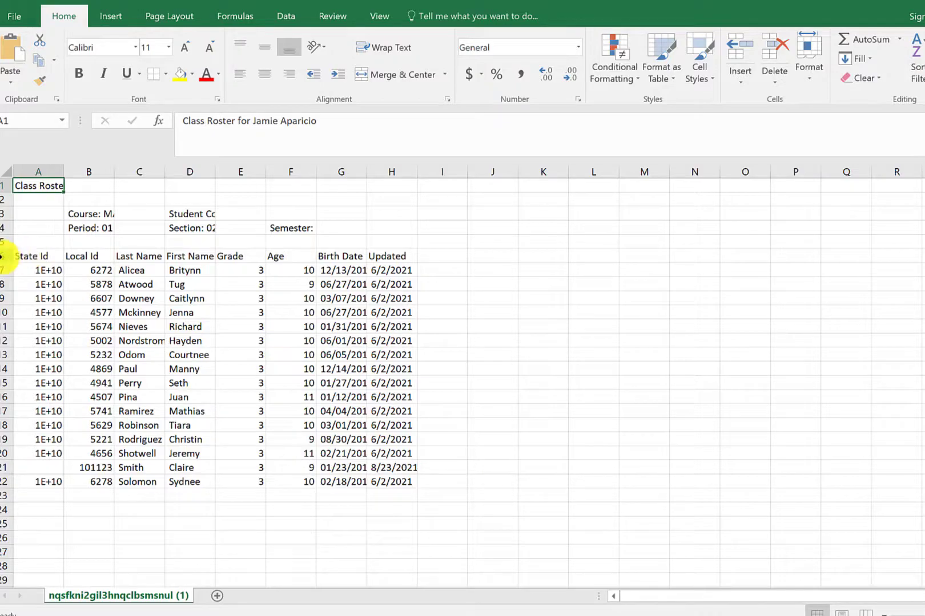
left_click(2, 257)
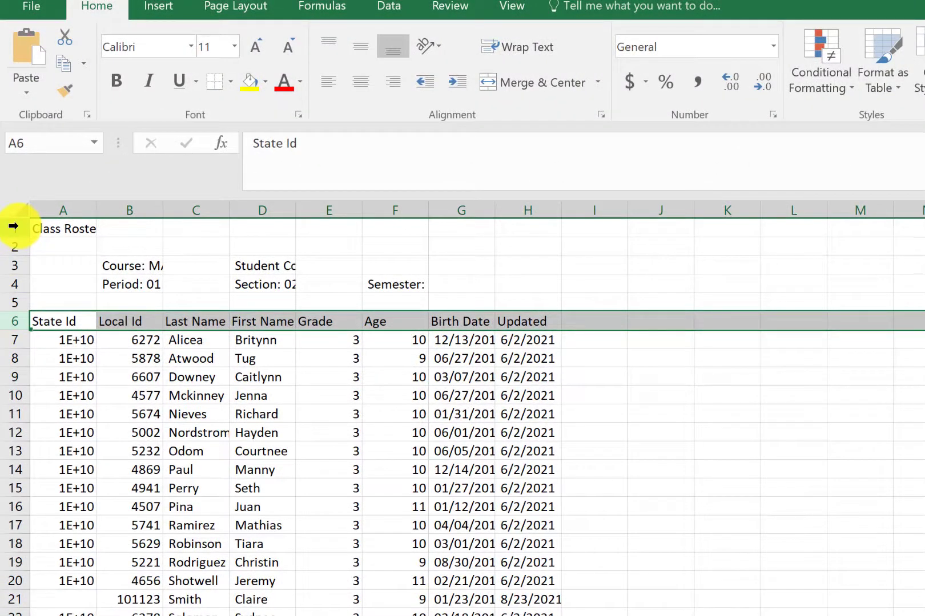
left_click_drag(12, 226, 18, 299)
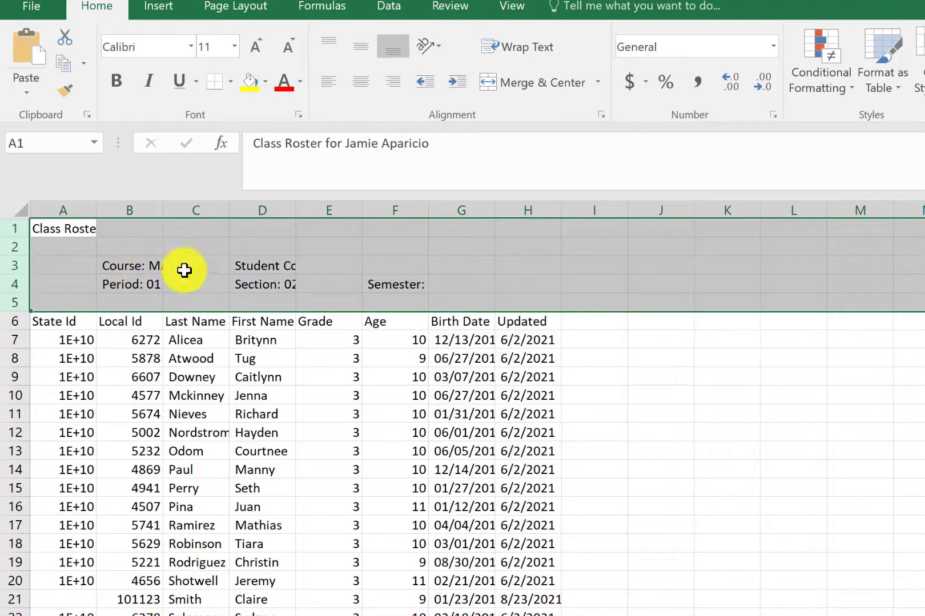
right_click(215, 255)
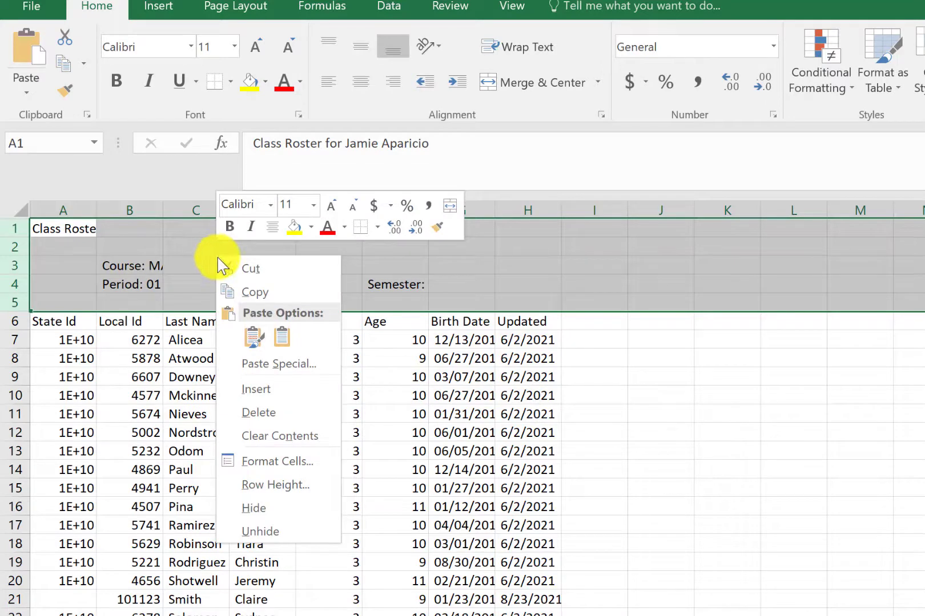
left_click(266, 415)
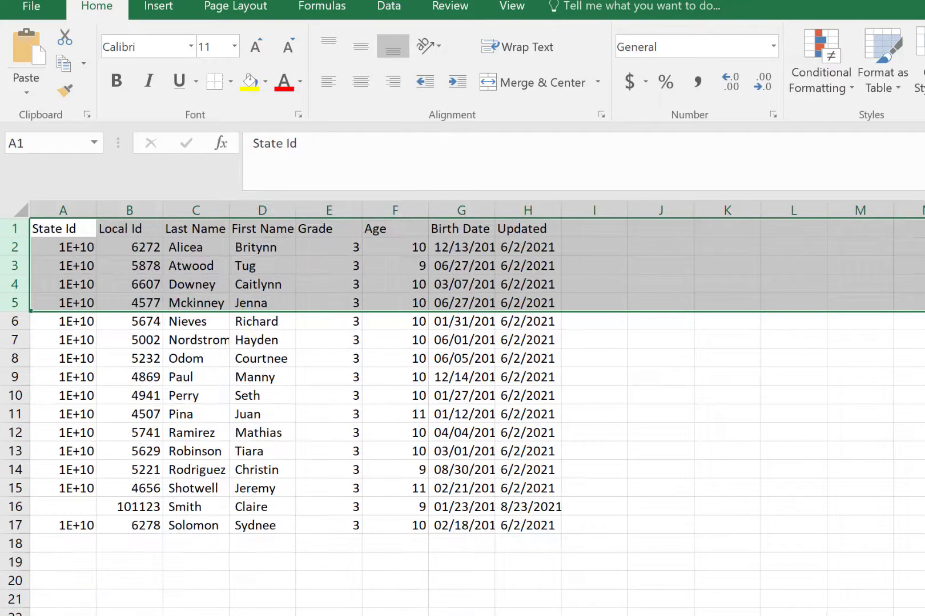
left_click(920, 507)
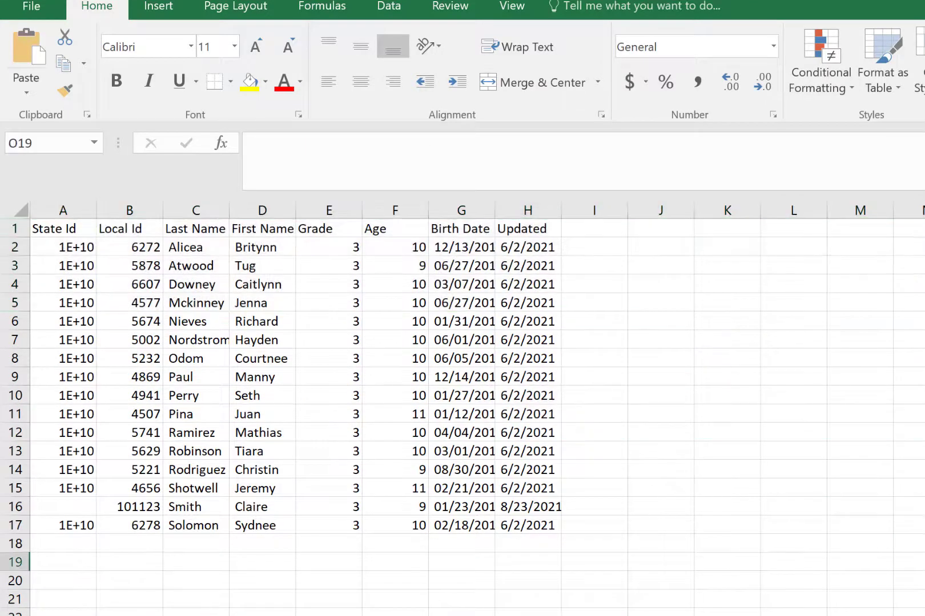
Save the trimmed roster as Excel Workbook '1st period' in the DMAC Online Testing folder.
left_click(25, 12)
left_click(39, 186)
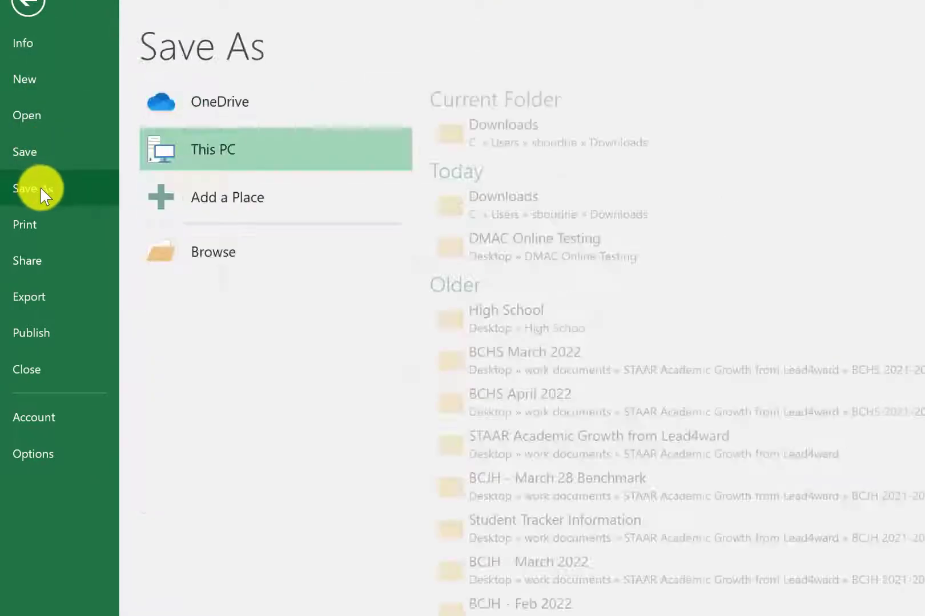
left_click(526, 245)
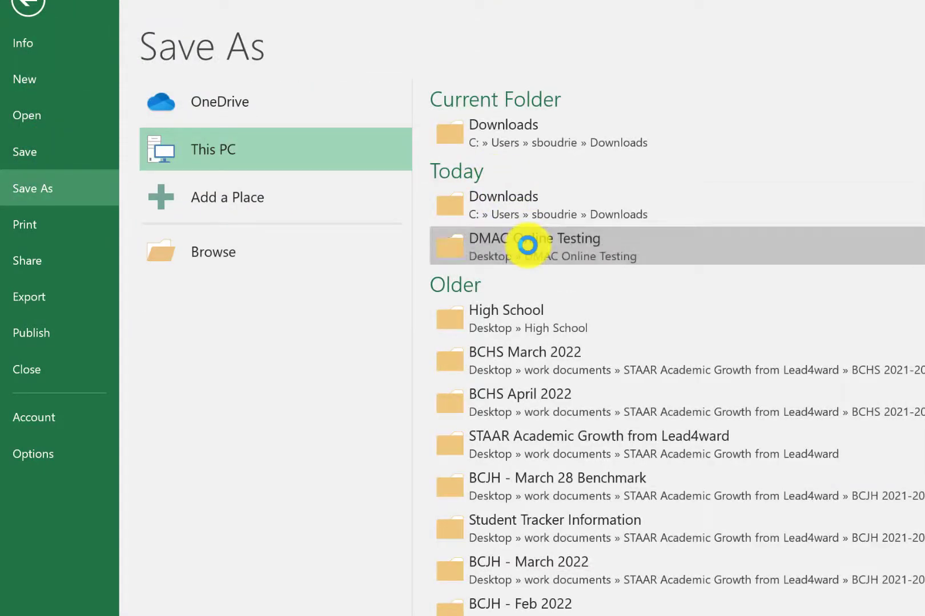
double_click(296, 251)
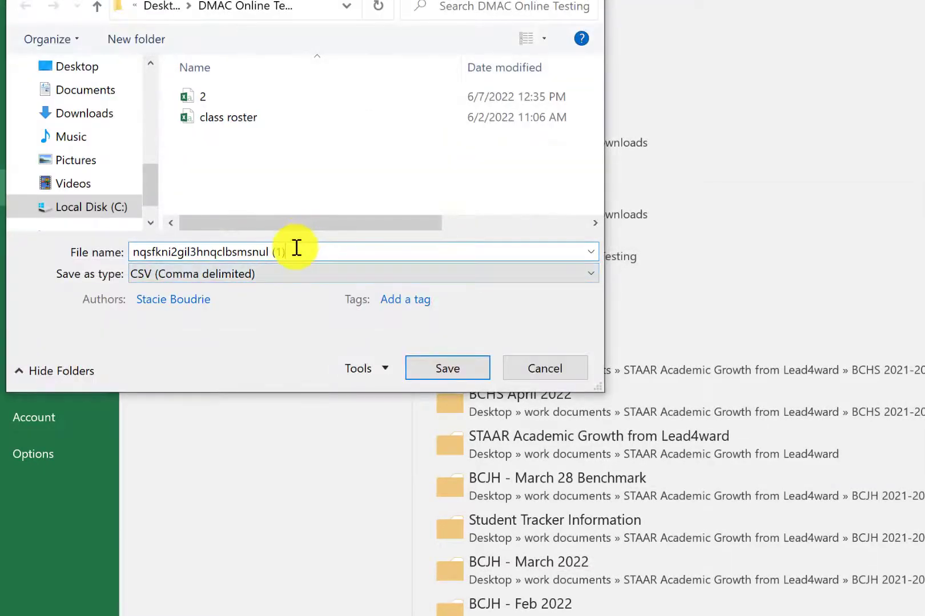
triple_click(296, 251)
type("1st period")
left_click(304, 280)
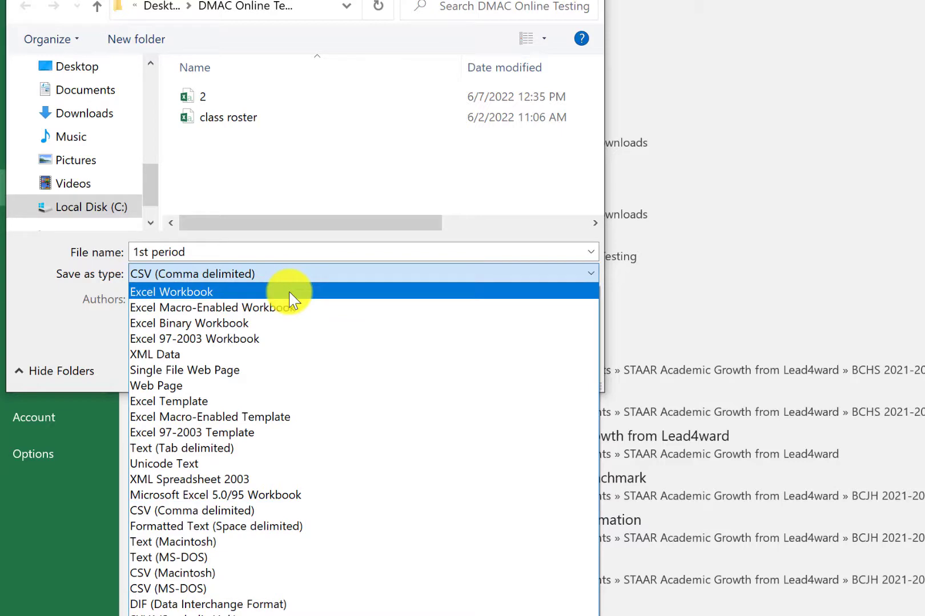
left_click(289, 292)
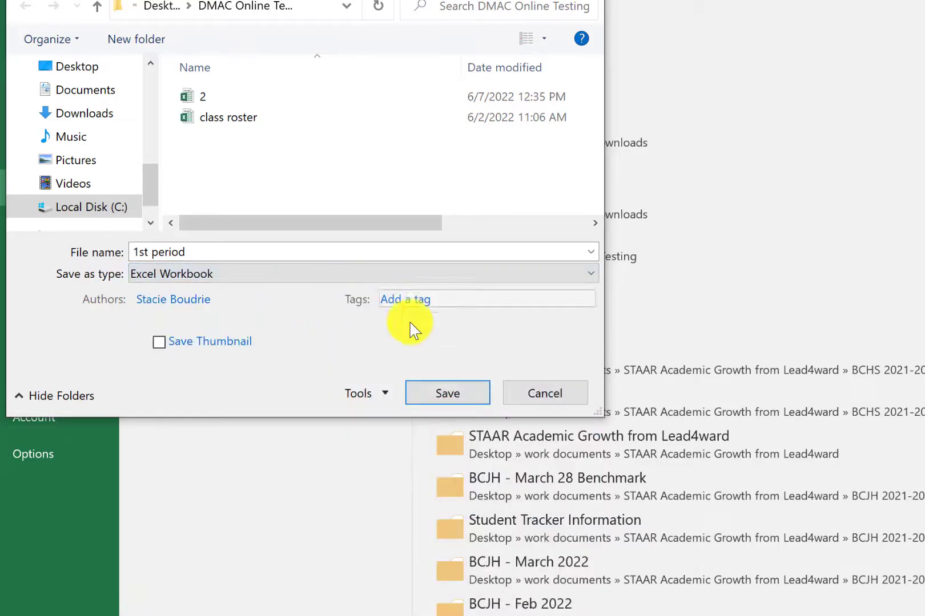
left_click(423, 400)
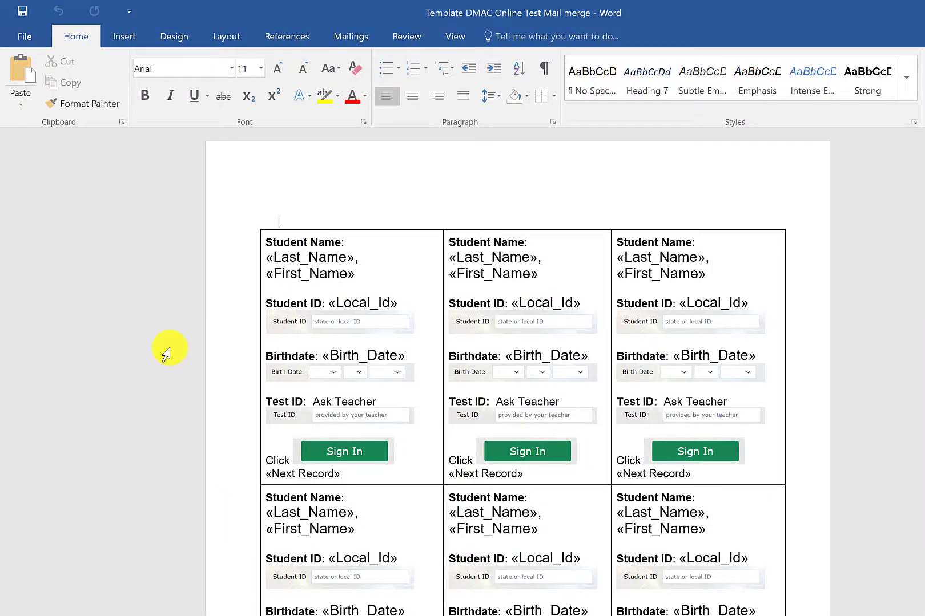
Use the existing '1st period' workbook in DMAC Online Testing as the card template's recipient list.
left_click(363, 40)
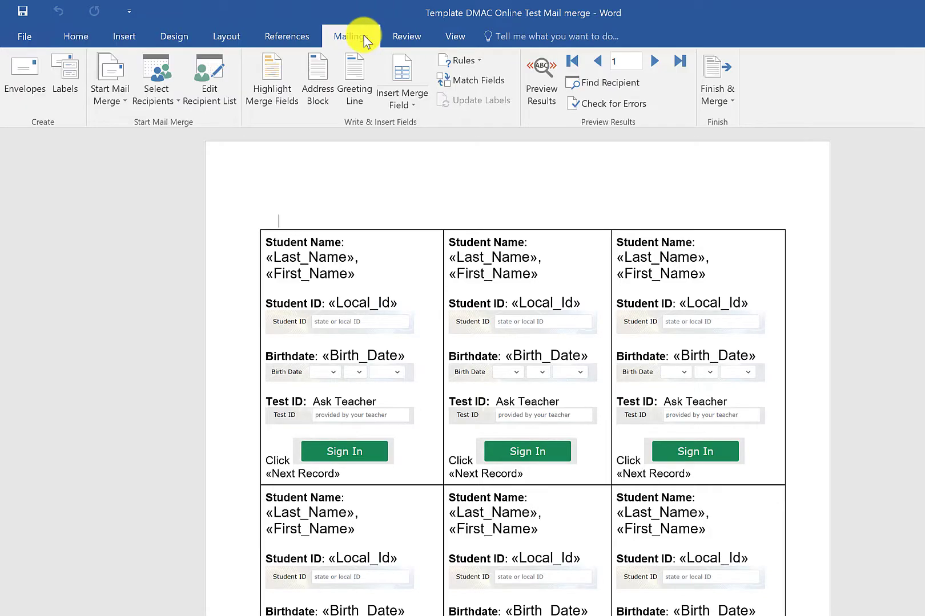
left_click(165, 93)
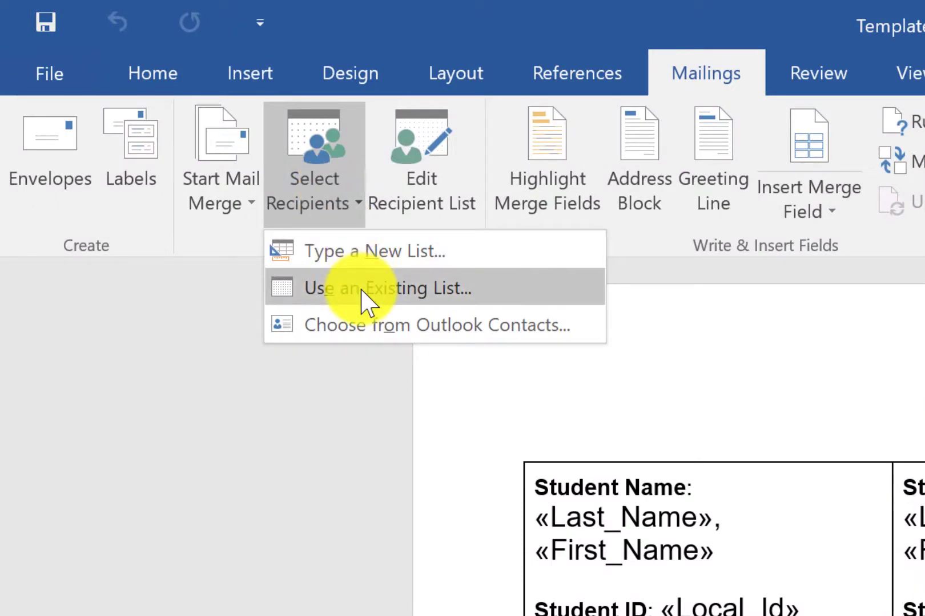
left_click(361, 290)
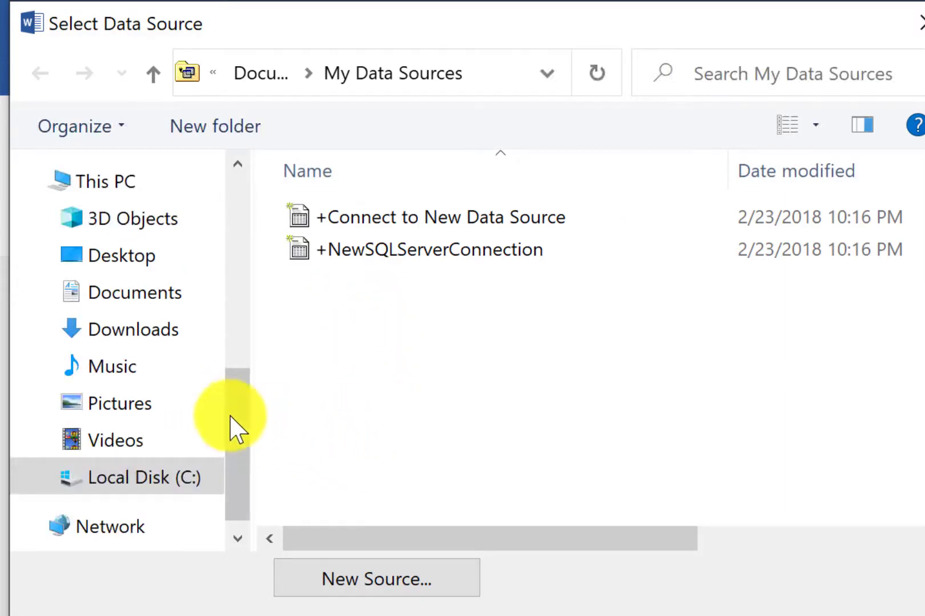
left_click(130, 258)
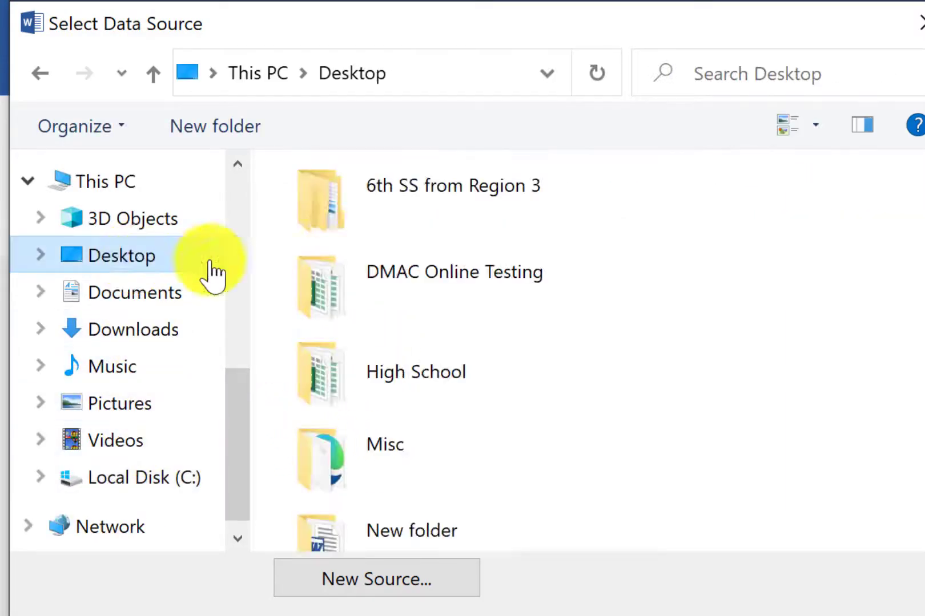
double_click(393, 276)
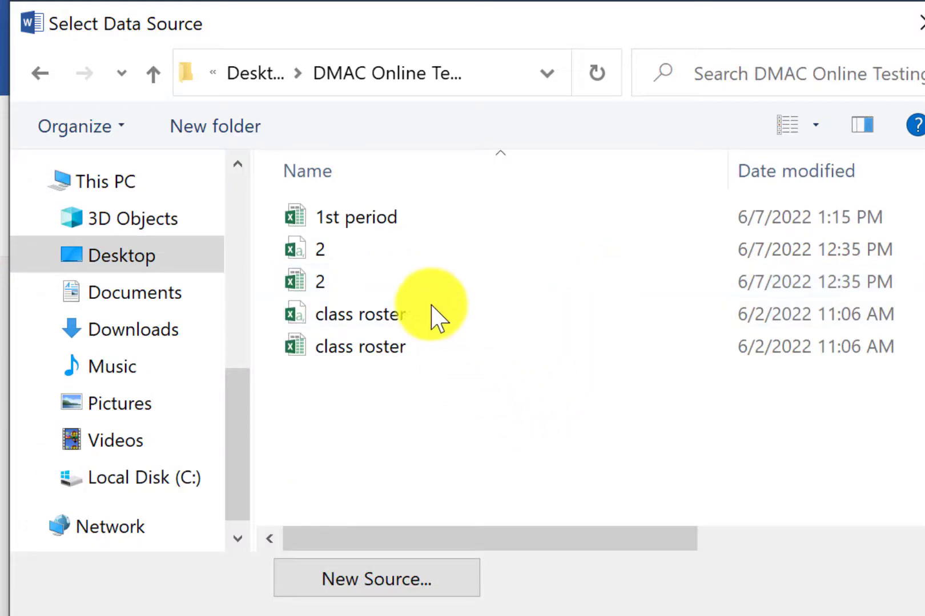
left_click(415, 235)
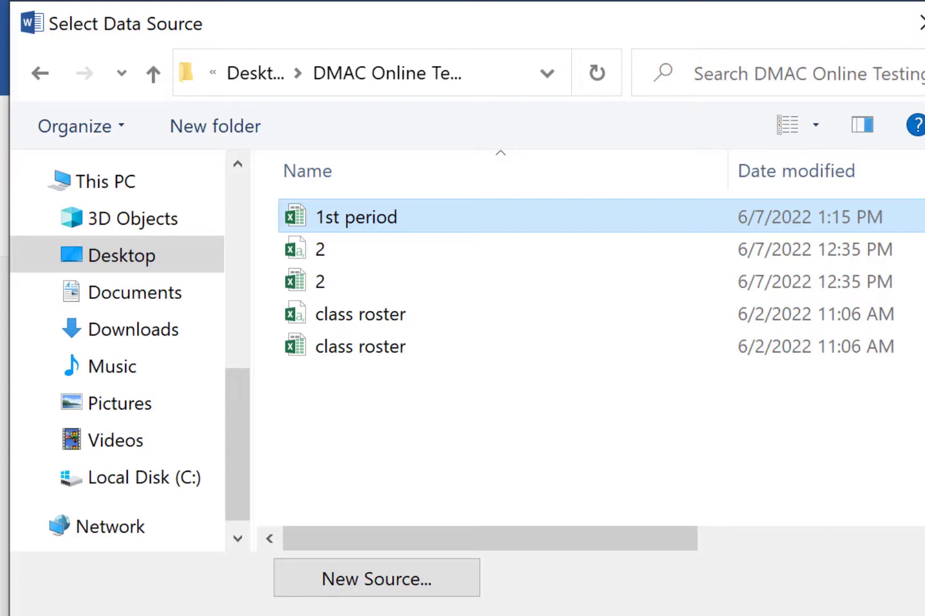
key("Return")
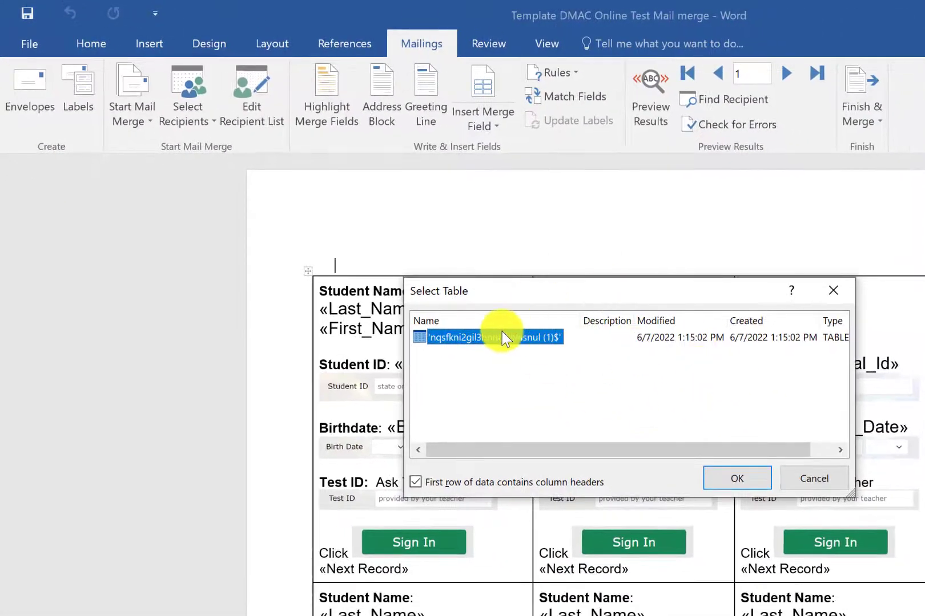
left_click(752, 482)
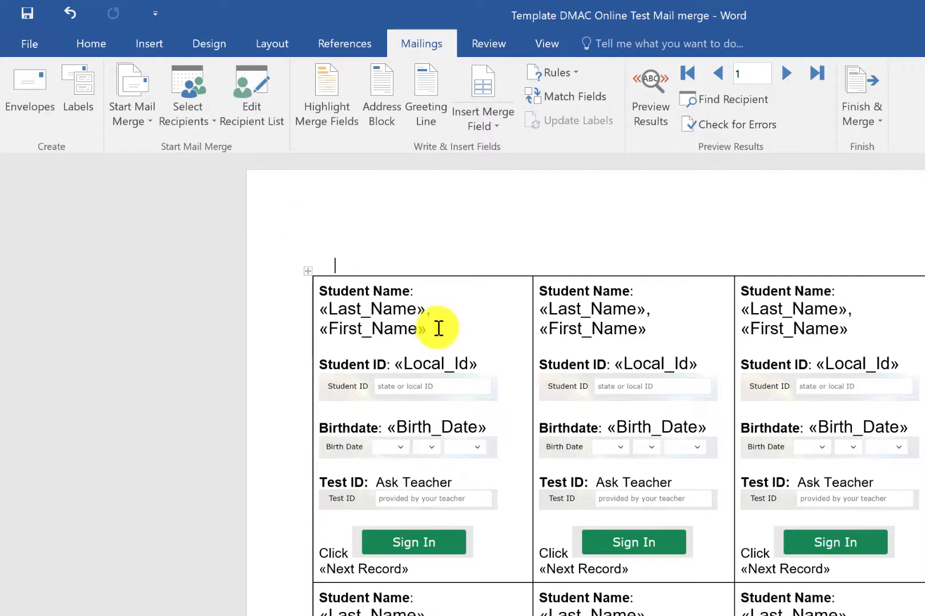
Deselect the card table and turn on Preview Results to show student names, IDs and birthdates.
left_click_drag(434, 336, 315, 309)
left_click(264, 322)
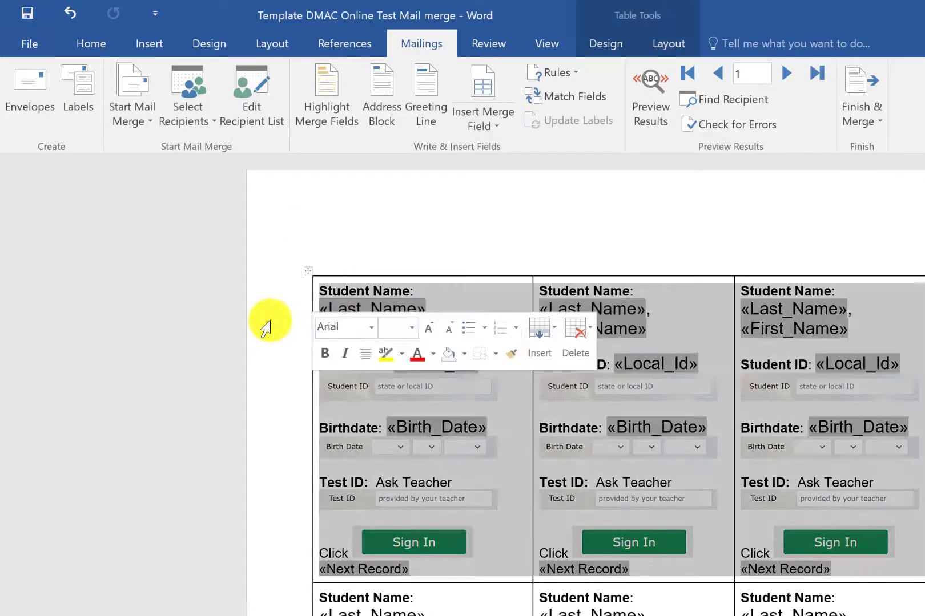
left_click(379, 227)
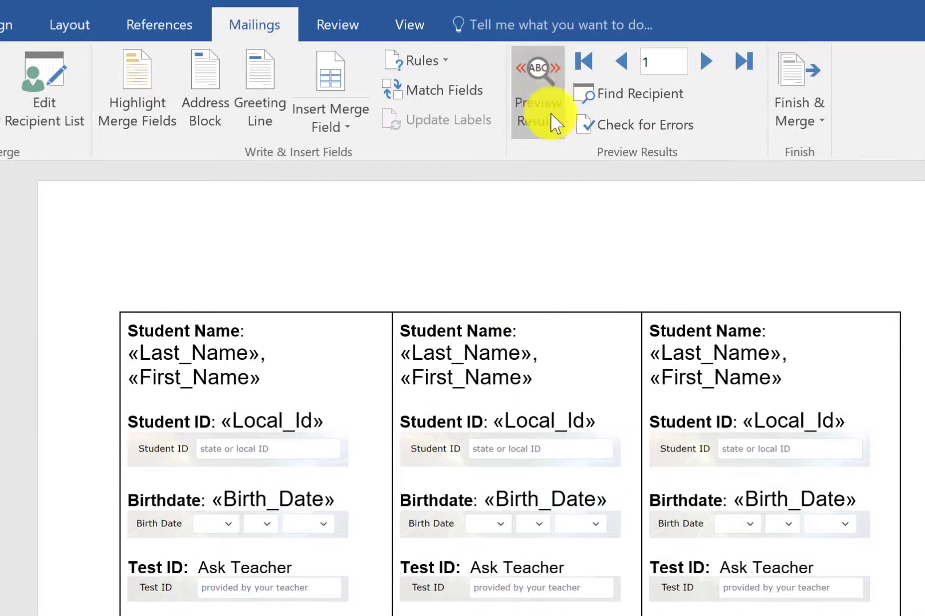
left_click(552, 76)
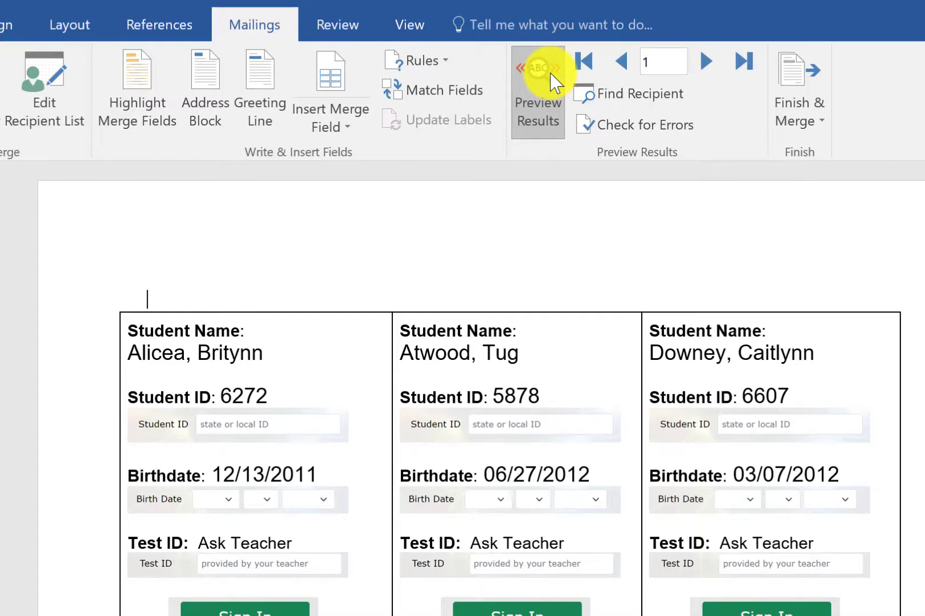
Turn off Preview Results and merge all records with Finish & Merge > Print Documents.
left_click(550, 73)
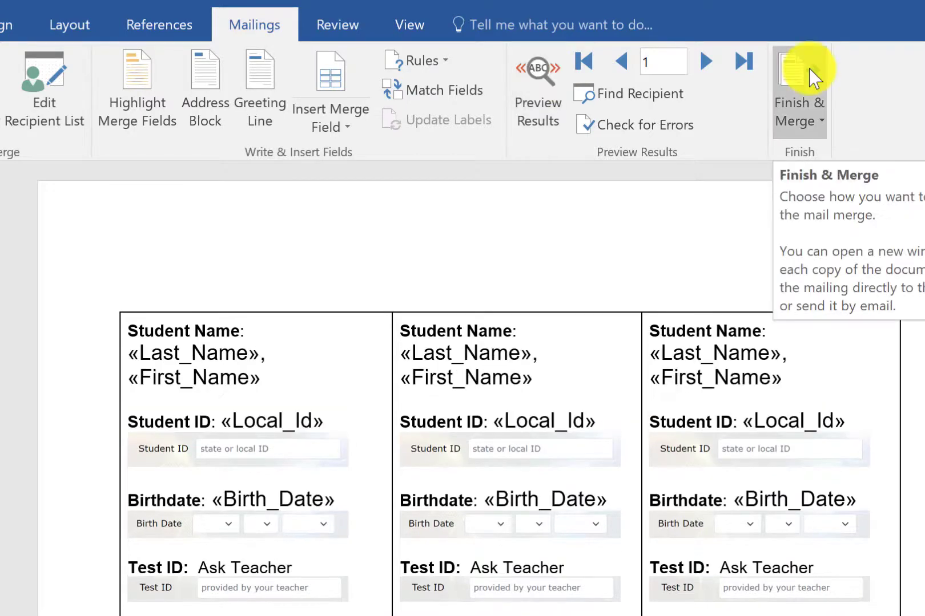
left_click(813, 79)
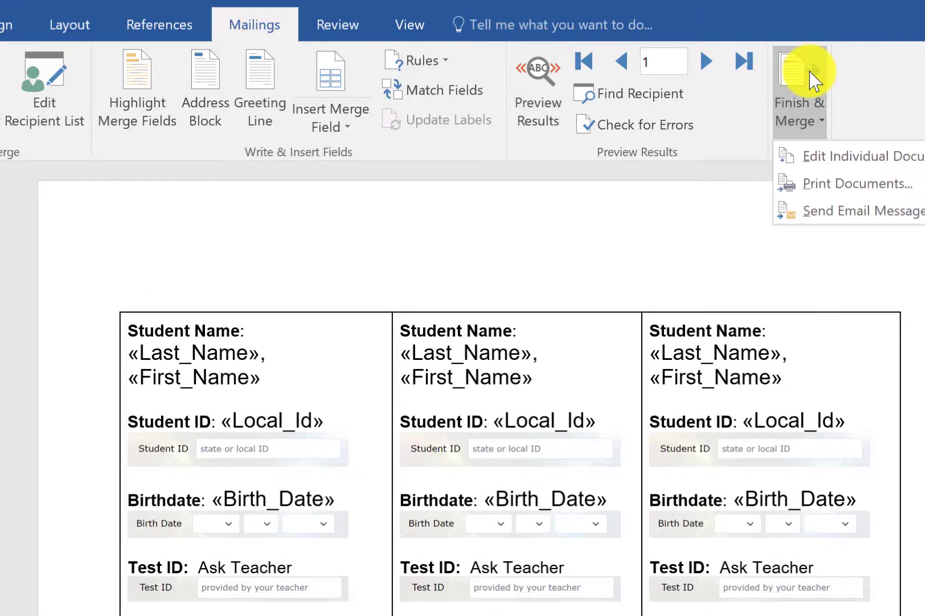
left_click(833, 197)
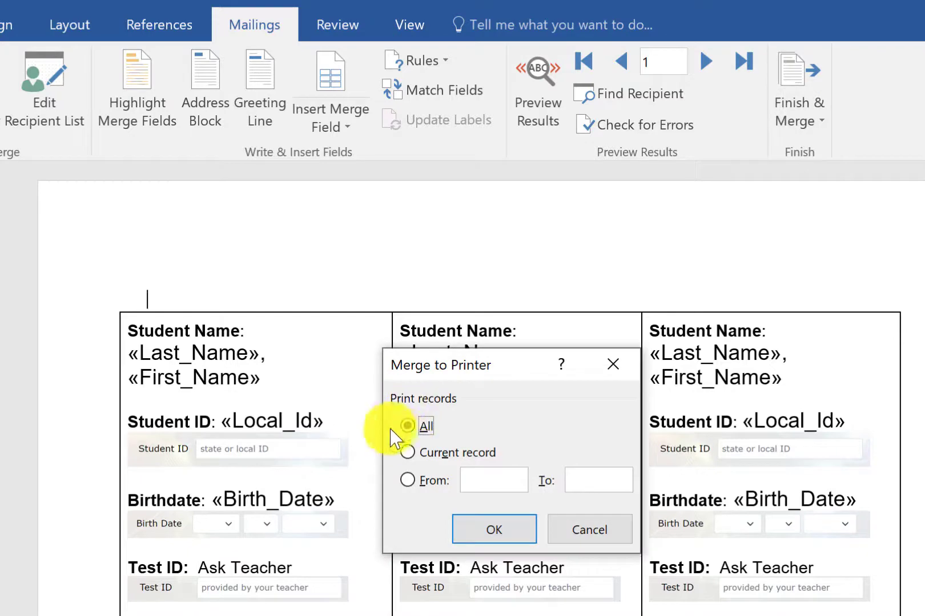
left_click(519, 534)
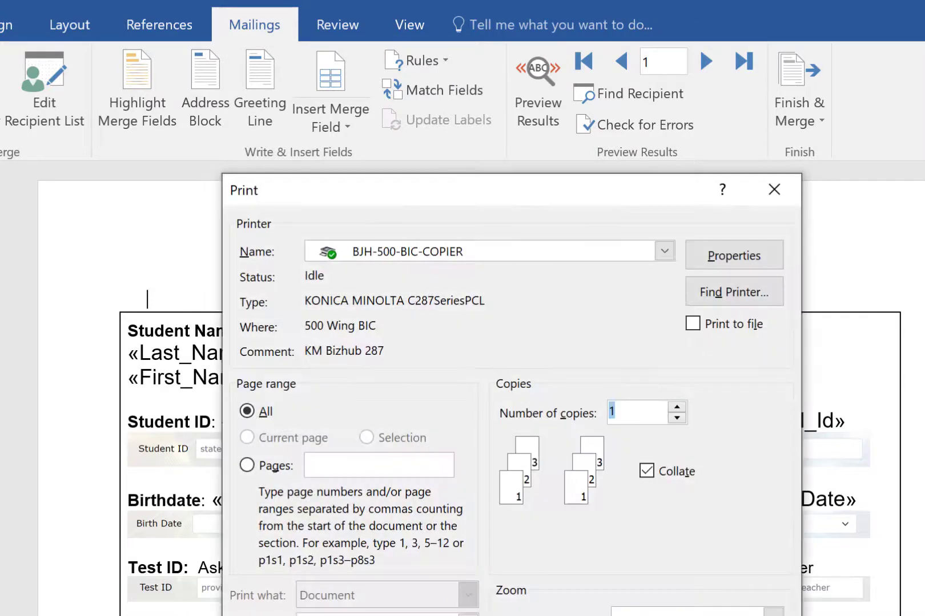
Choose Microsoft Print to PDF as the printer and print the merged cards.
left_click(486, 252)
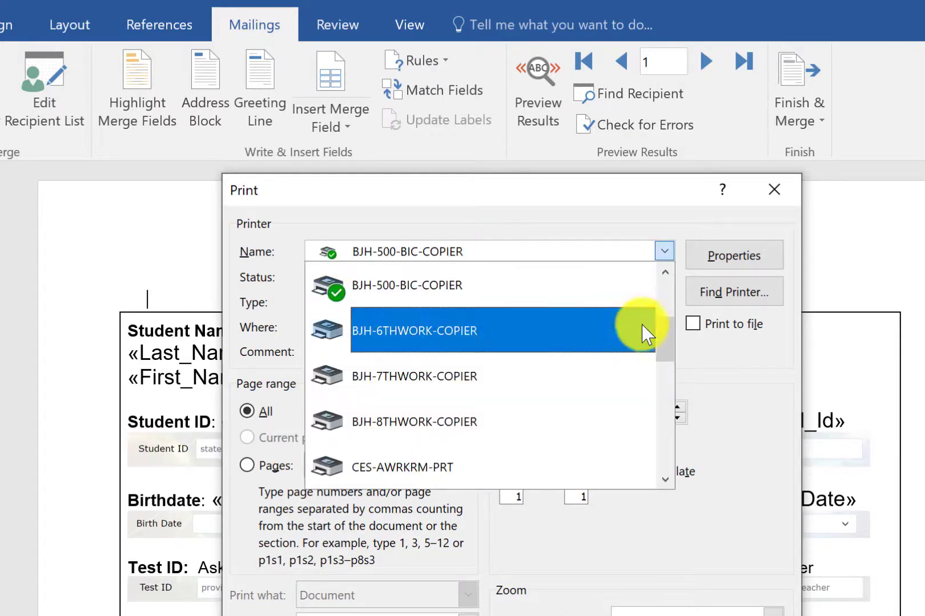
left_click_drag(665, 354, 665, 439)
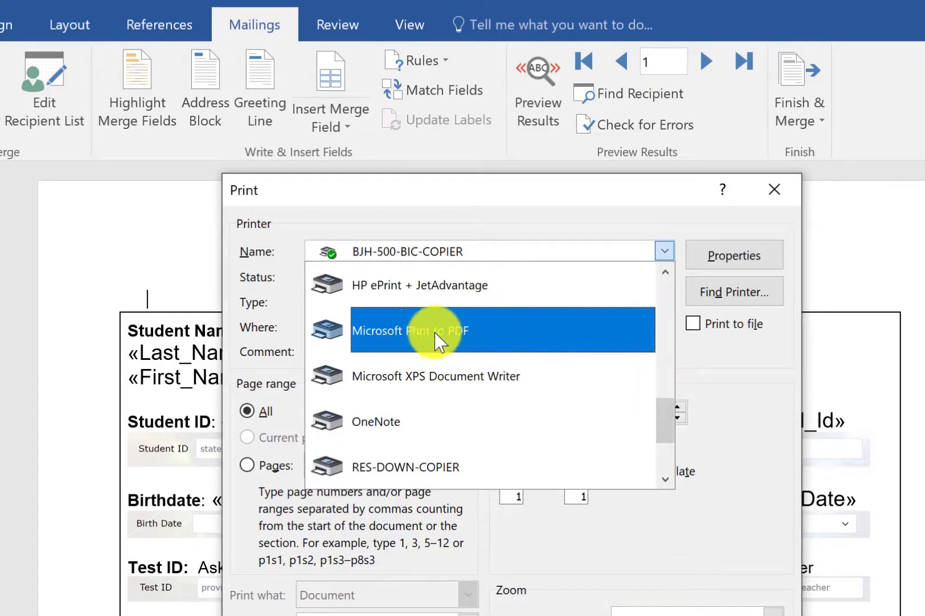
left_click(520, 331)
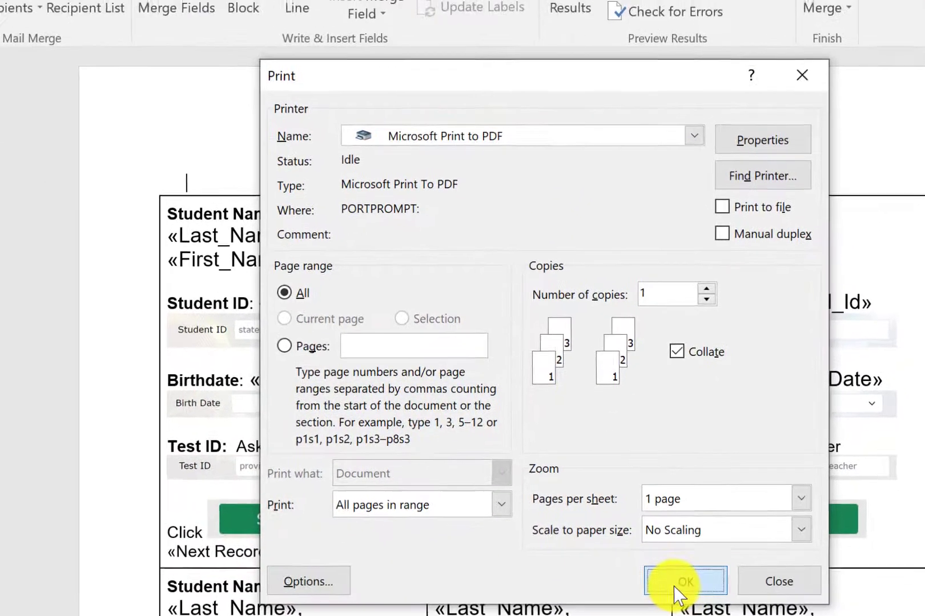
left_click(679, 594)
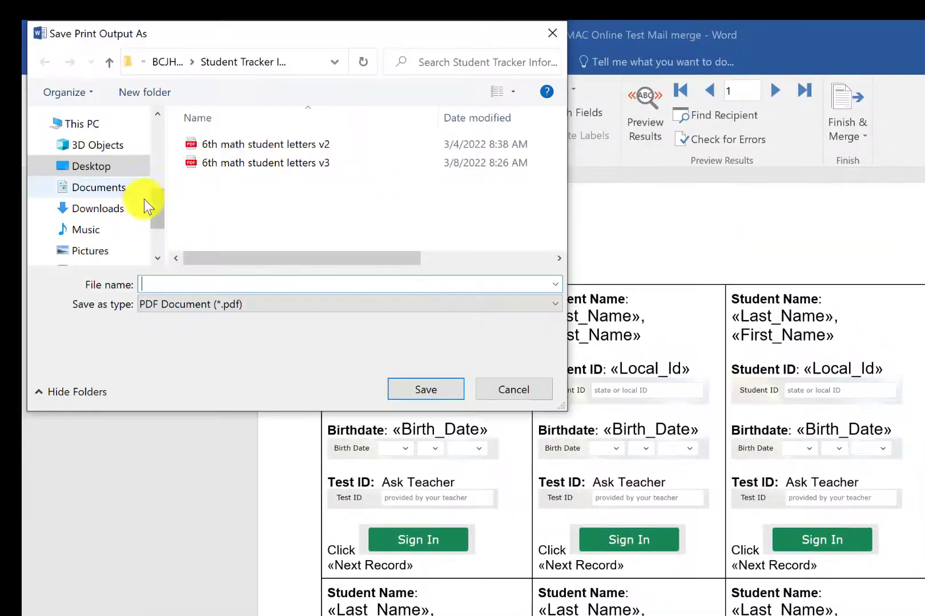
Save the PDF as '1st period' in the Desktop's DMAC Online Testing folder.
left_click(115, 170)
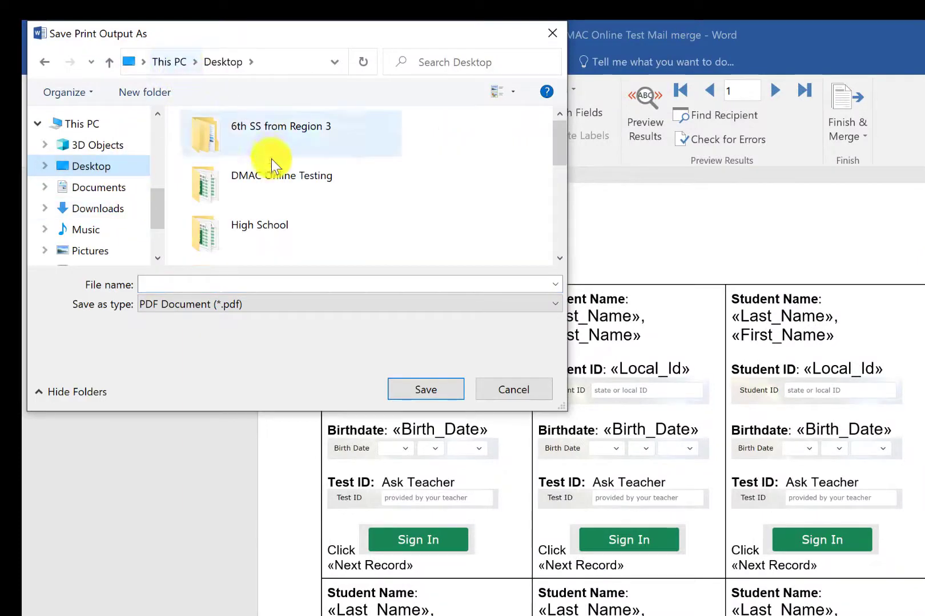
double_click(268, 174)
left_click(350, 284)
type("1st period")
left_click(439, 398)
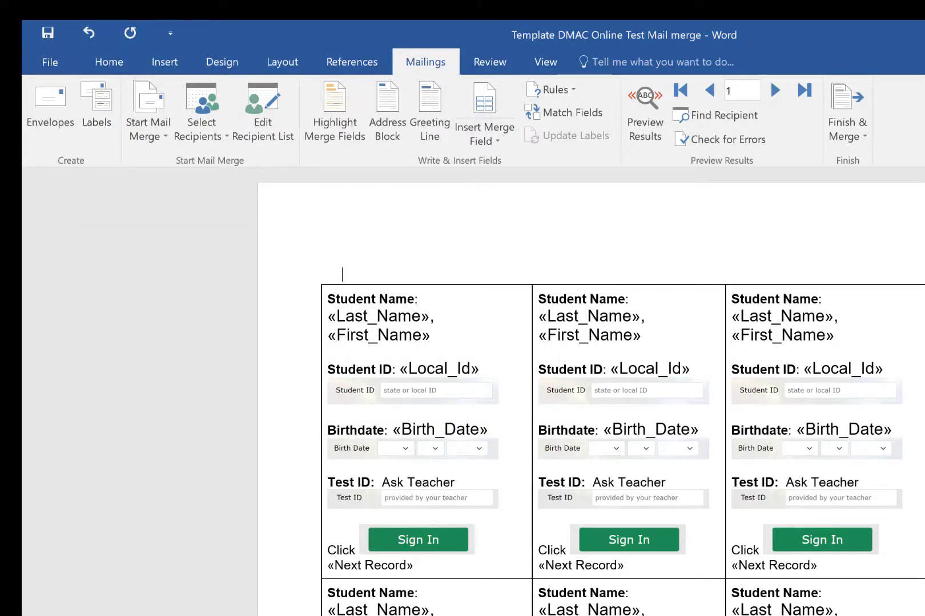
Open the '1st period' PDF from the DMAC Online Testing folder in File Explorer.
key("super+e")
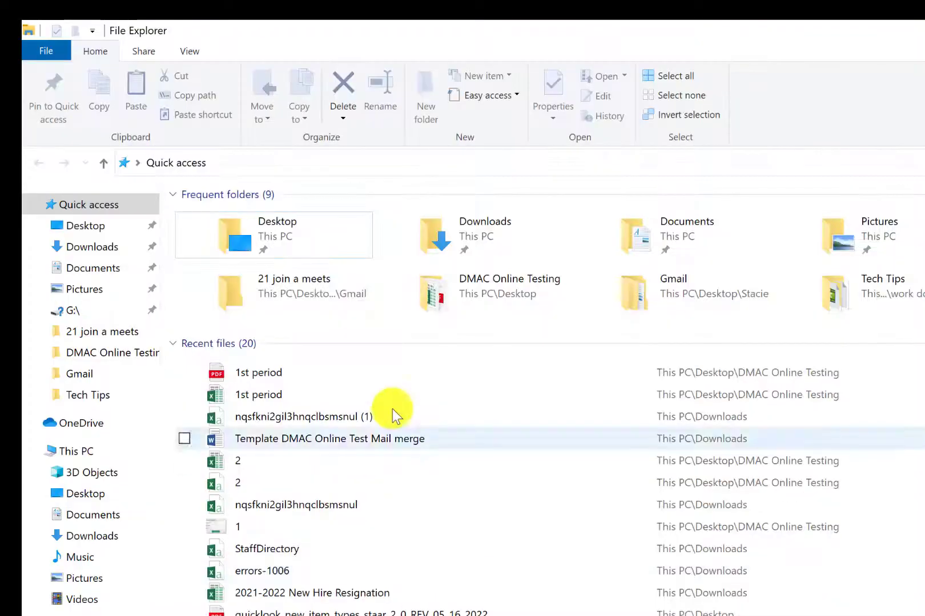
left_click(130, 354)
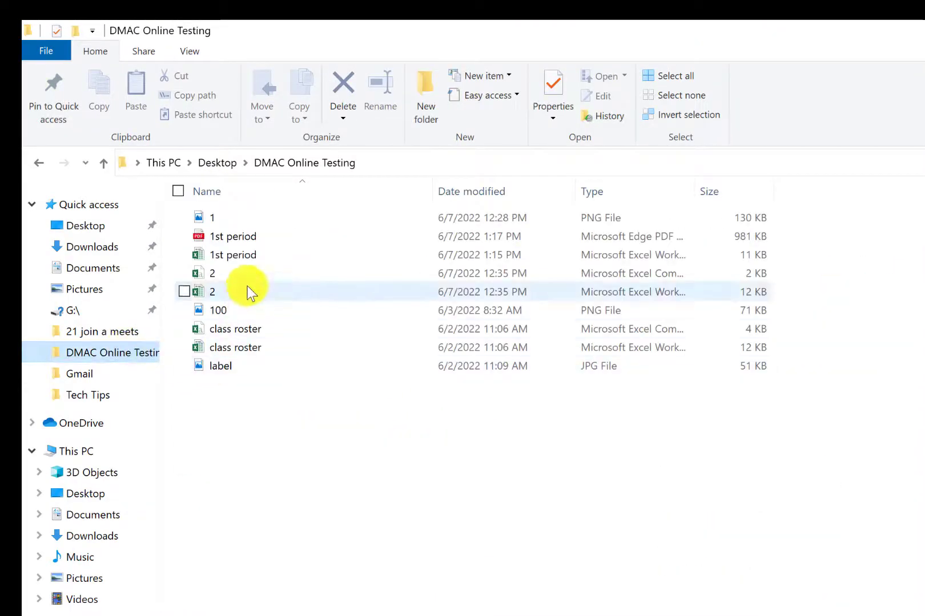
left_click(258, 235)
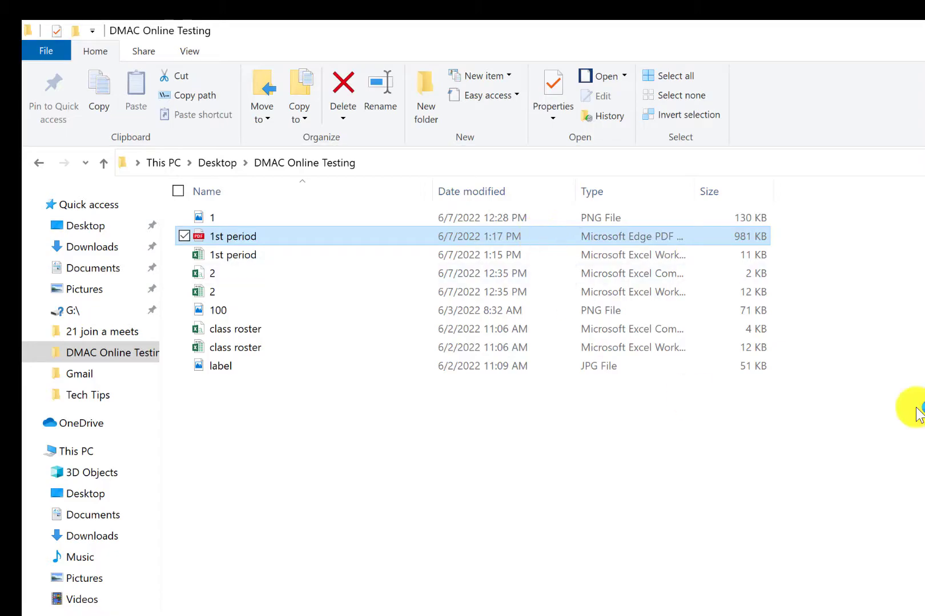
key("Return")
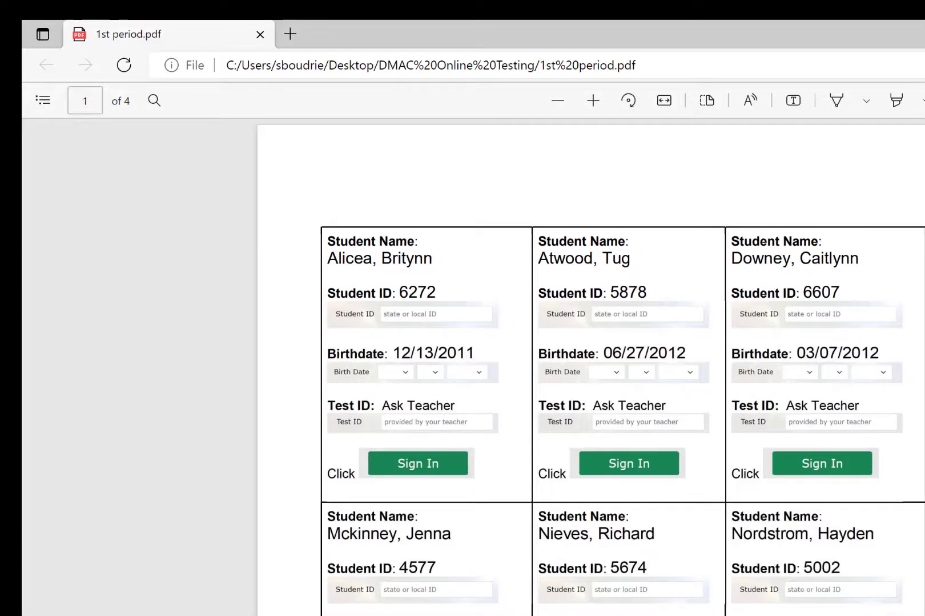
scroll(591, 365, "down", 15)
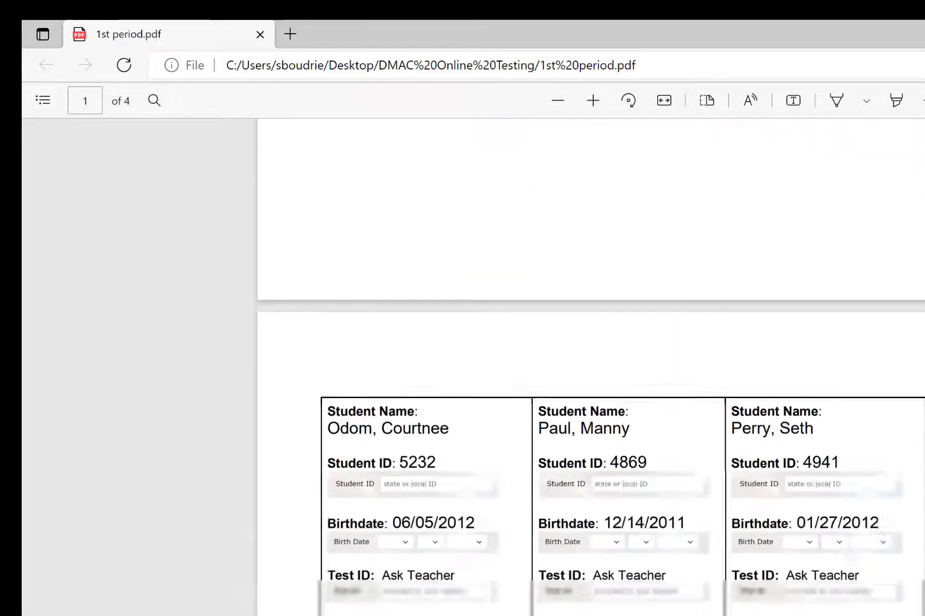
scroll(591, 366, "down", 5)
scroll(590, 365, "down", 8)
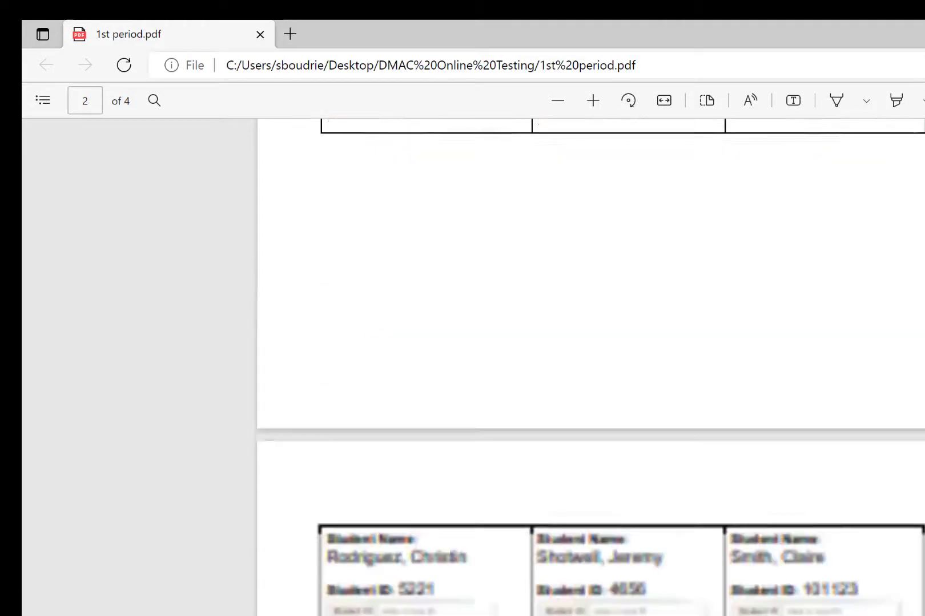
scroll(591, 365, "up", 20)
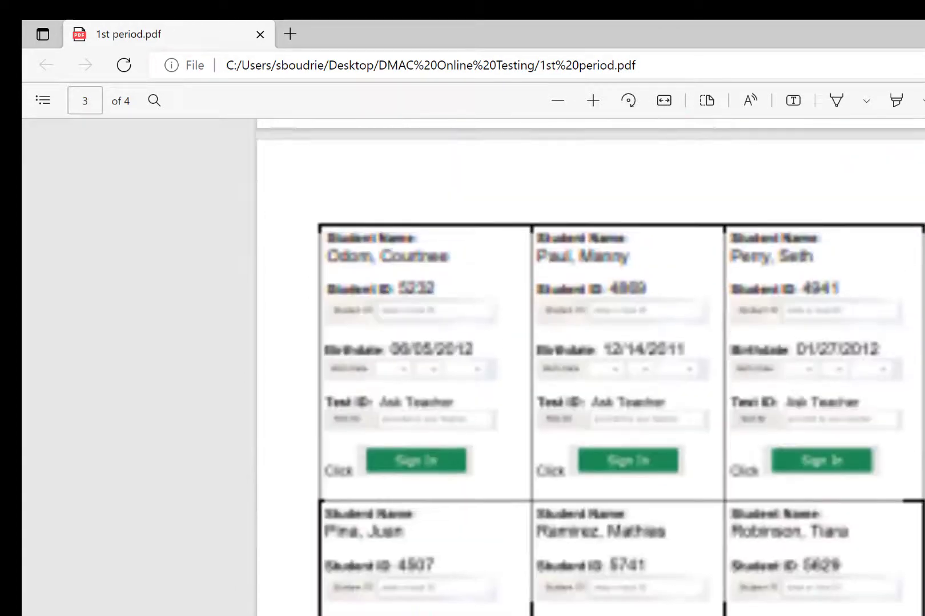